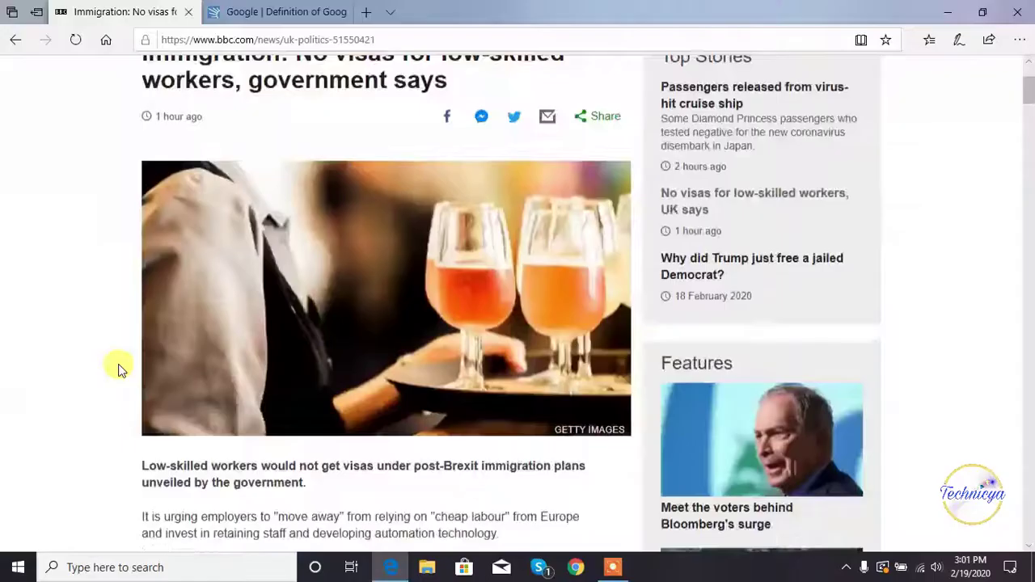
Copy the word 'unveiled' from the BBC immigration article's summary.
scroll(118, 365, "down", 3)
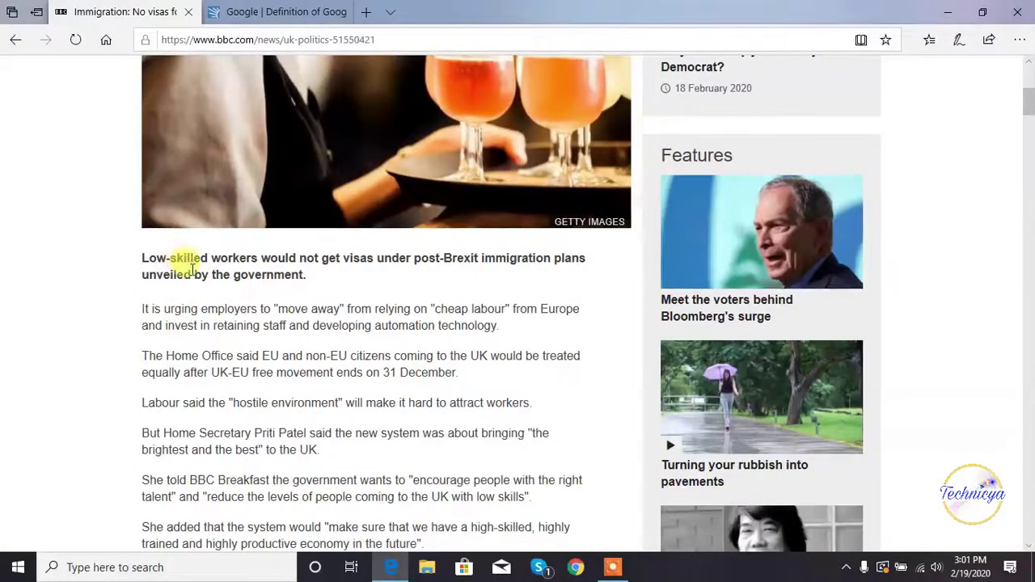
left_click_drag(191, 275, 144, 275)
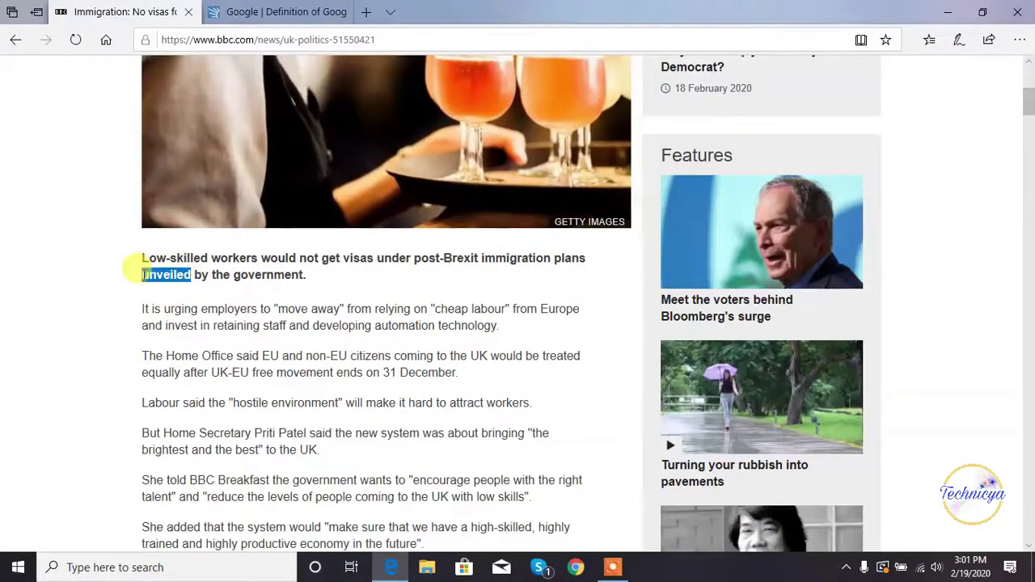
right_click(143, 275)
left_click(166, 296)
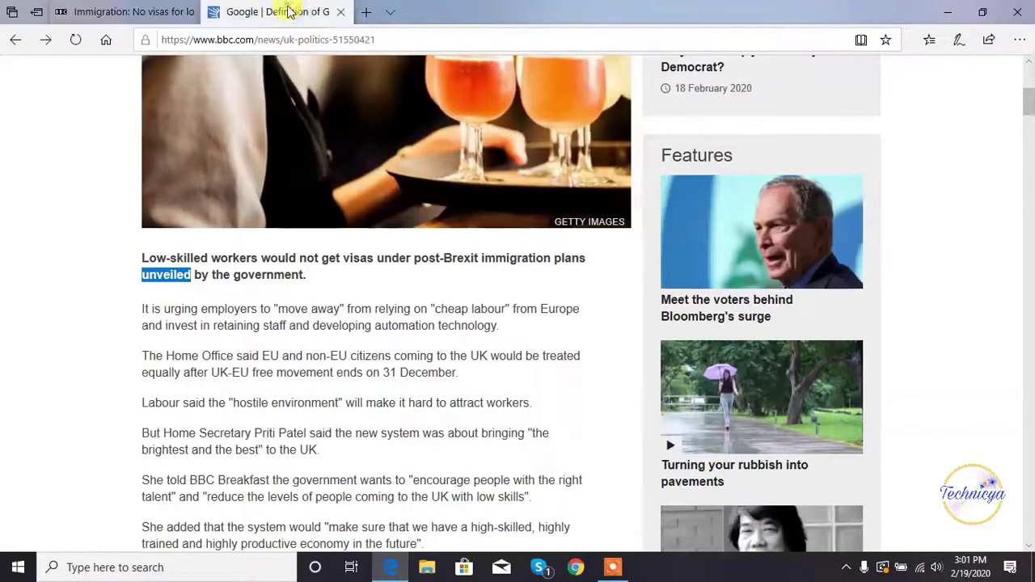
On Dictionary.com, replace the search word 'google' with 'unveiled' and view its adjective meanings.
left_click(279, 12)
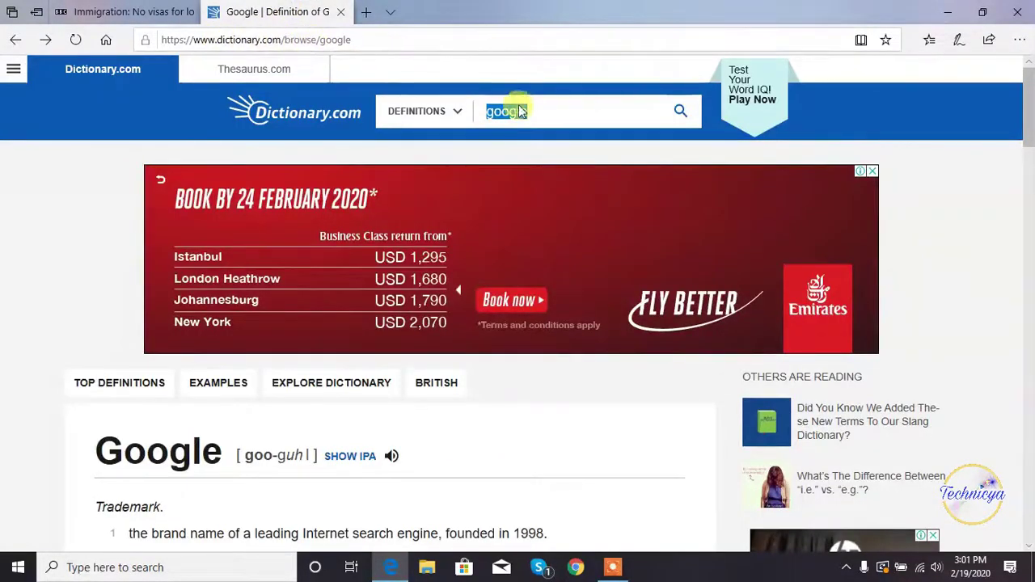
left_click(544, 111)
left_click_drag(543, 111, 458, 111)
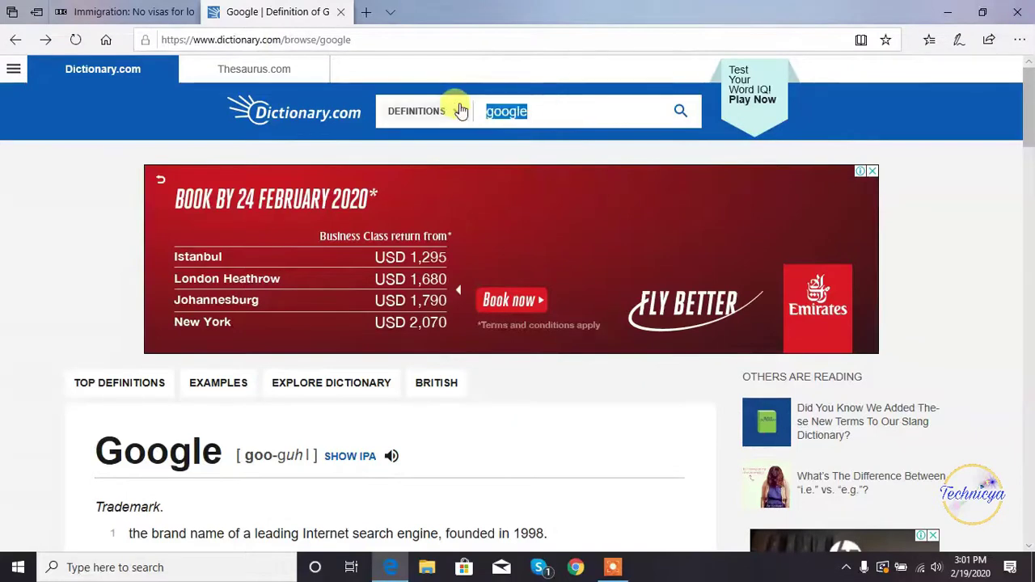
type("unveiled")
left_click(678, 114)
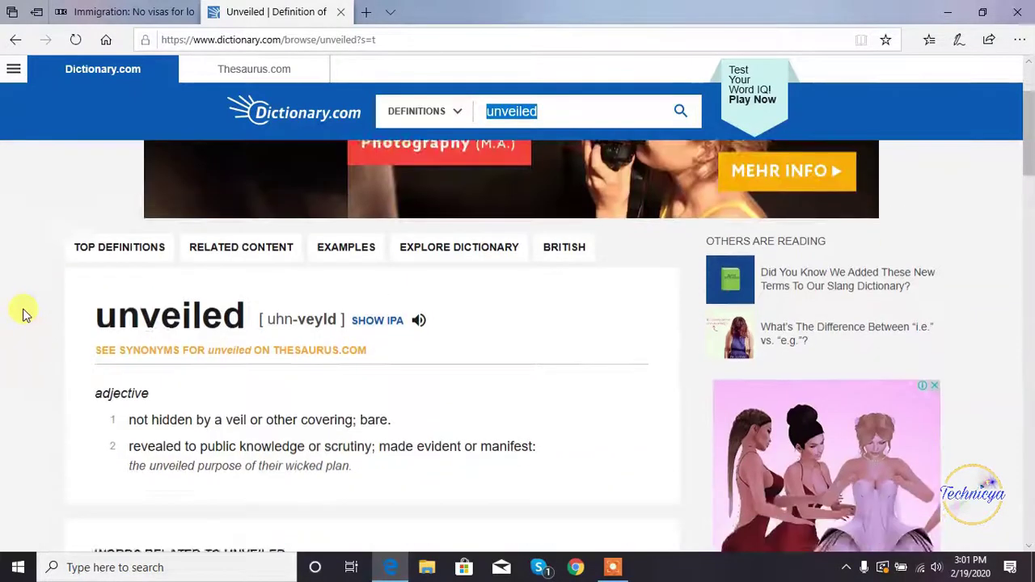
scroll(26, 317, "down", 1)
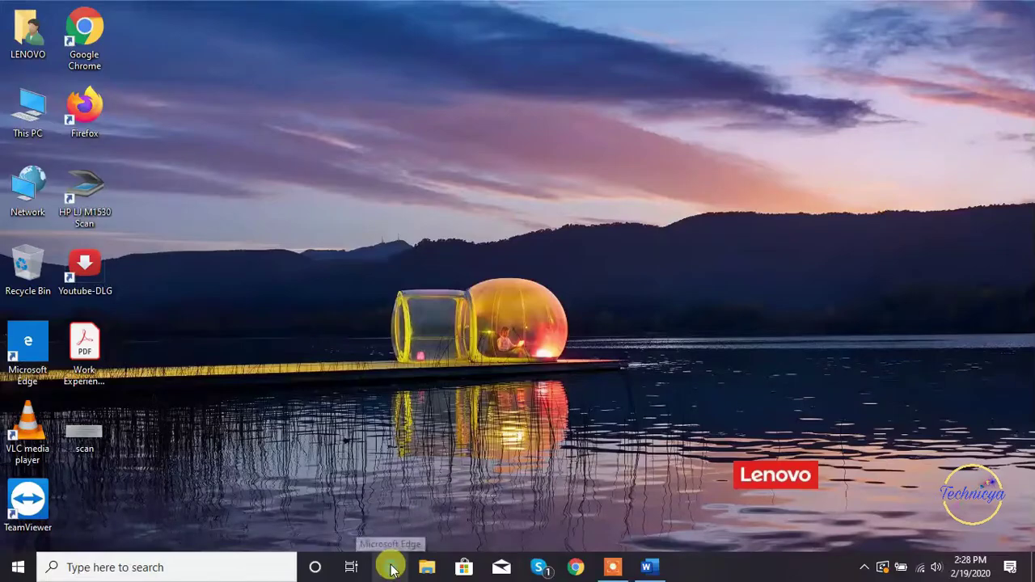
Reopen Edge on the Google homepage and go to Settings from the '...' menu.
left_click(391, 568)
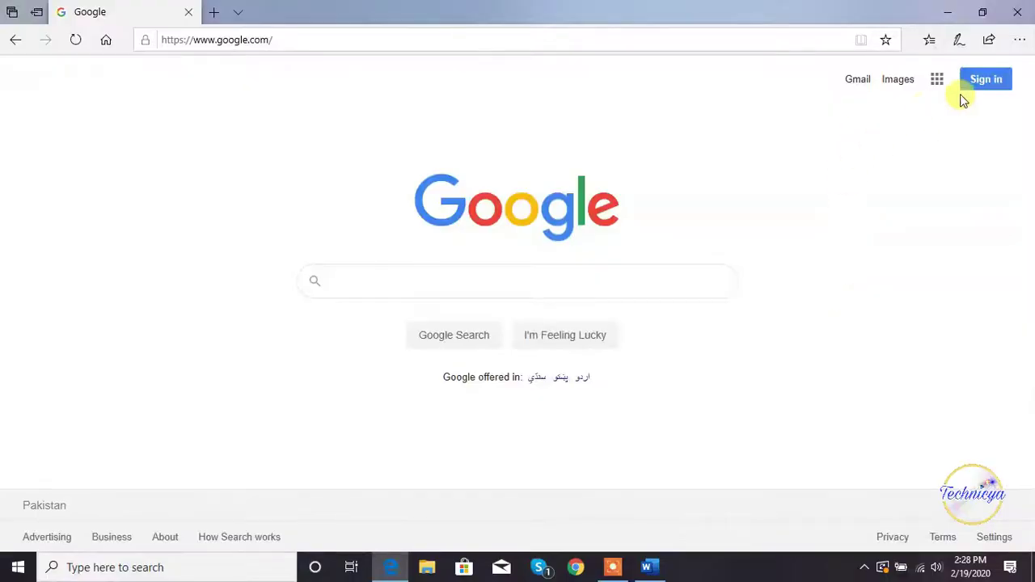
left_click(1020, 39)
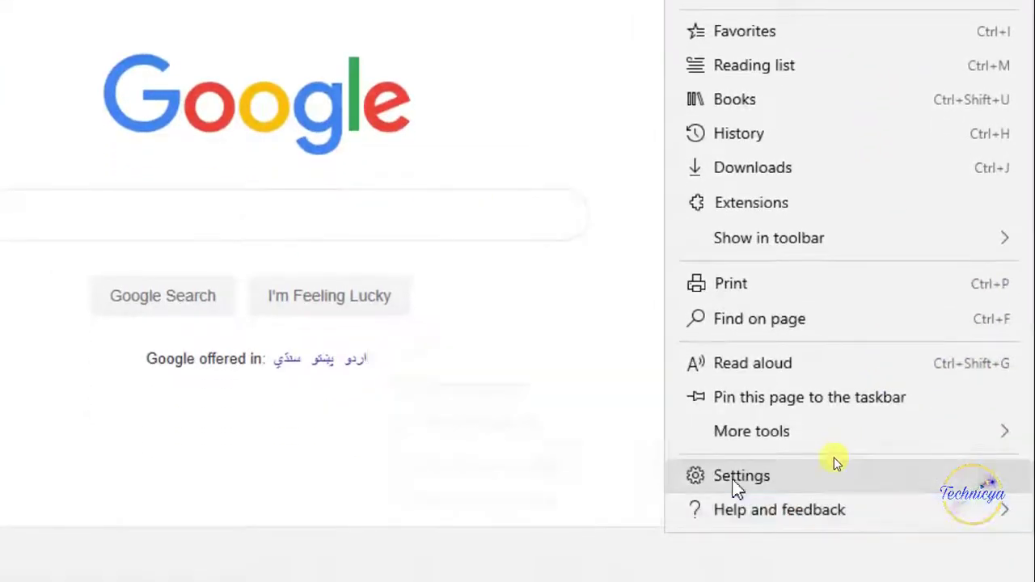
left_click(837, 470)
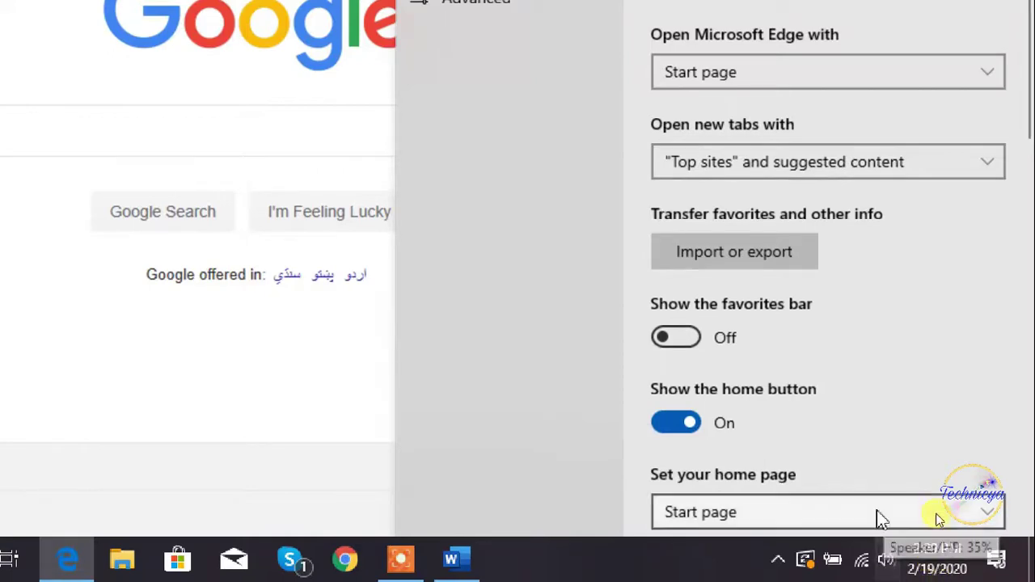
In General settings, switch 'Show definitions inline for' On and tick Books, Reading view and PDF files.
scroll(920, 411, "down", 5)
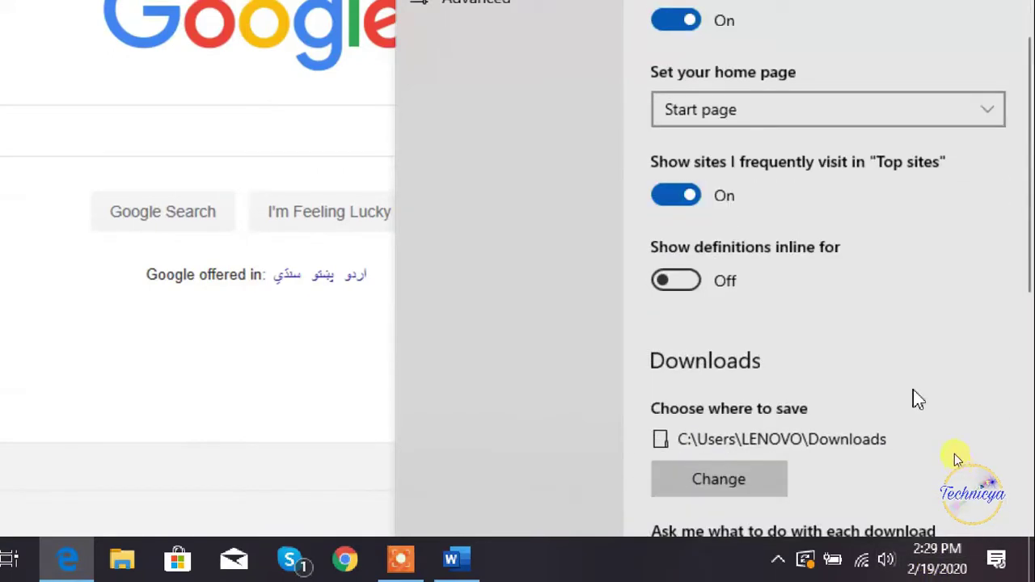
scroll(914, 391, "down", 1)
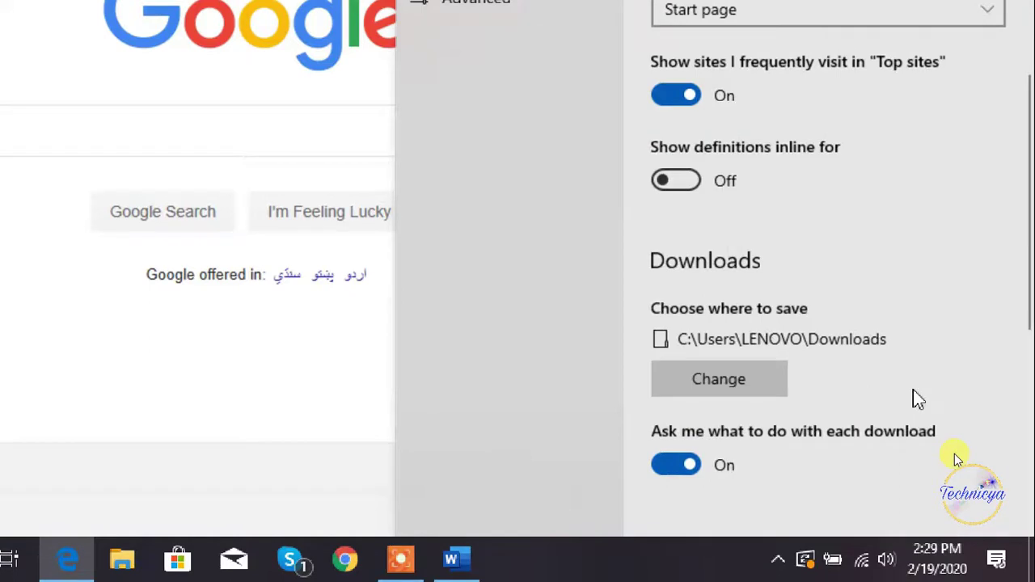
scroll(913, 390, "up", 1)
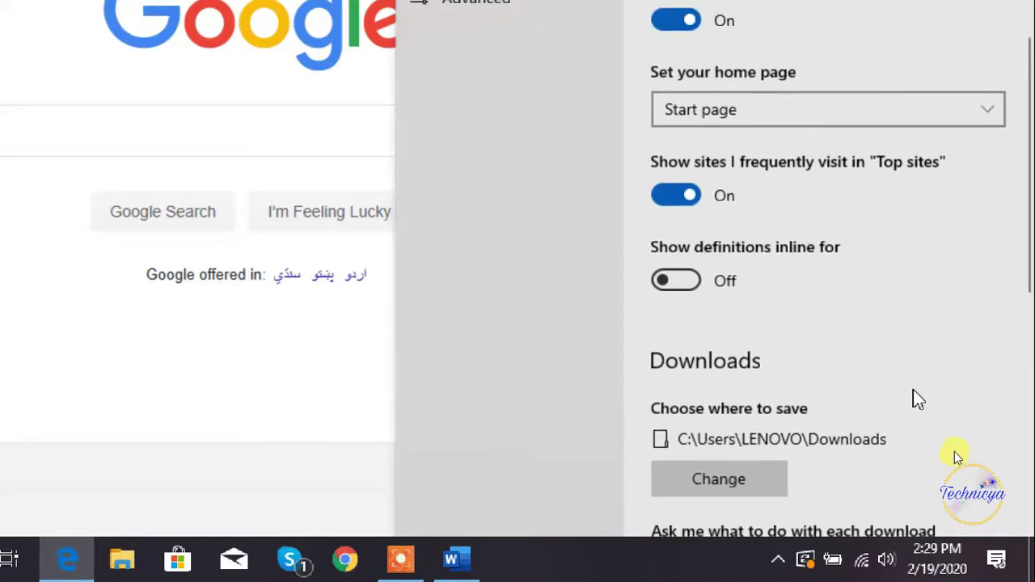
scroll(915, 396, "up", 1)
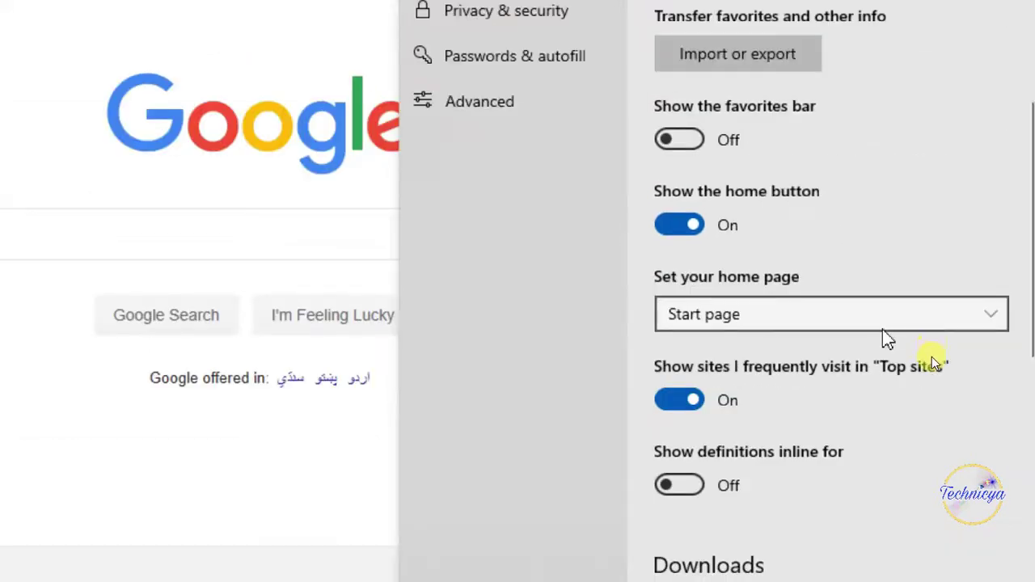
scroll(862, 448, "down", 1)
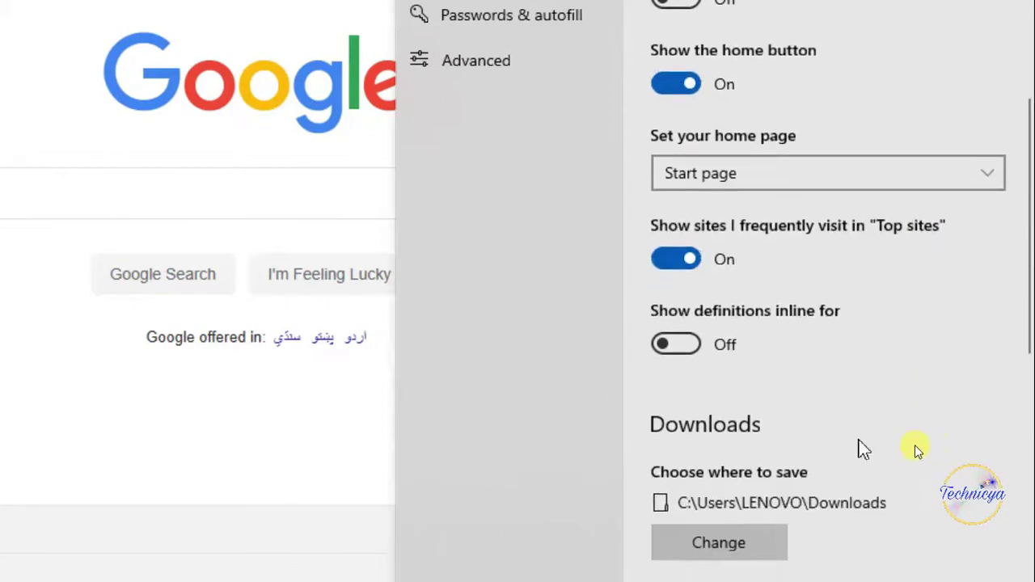
left_click(683, 344)
scroll(832, 383, "down", 1)
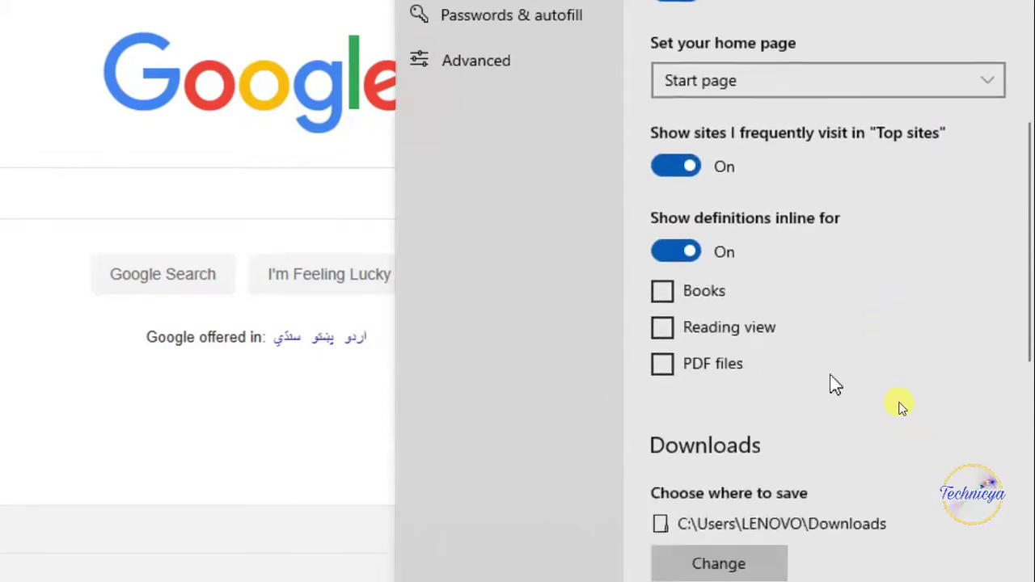
left_click(662, 285)
left_click(662, 320)
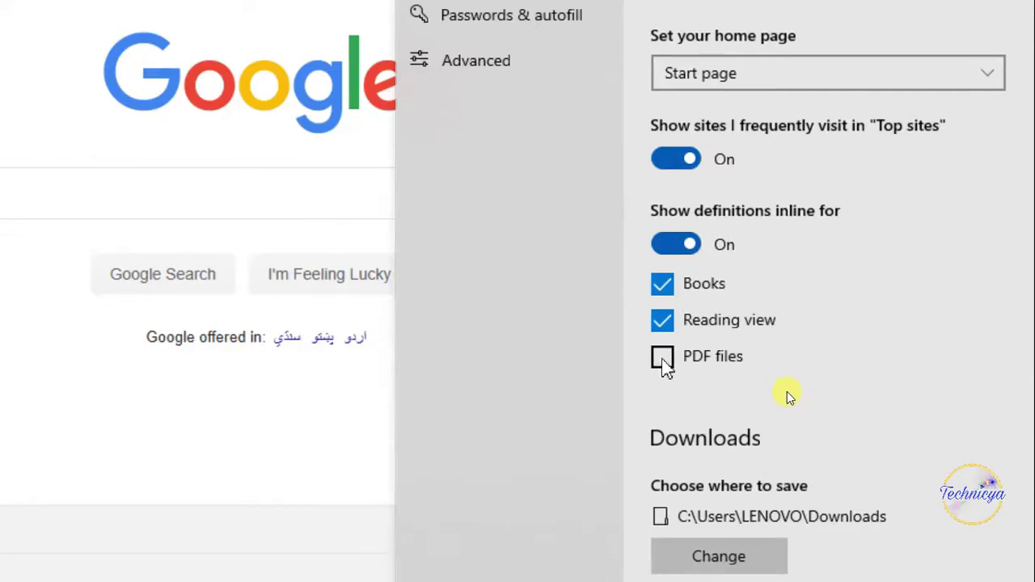
left_click(661, 356)
scroll(862, 369, "down", 5)
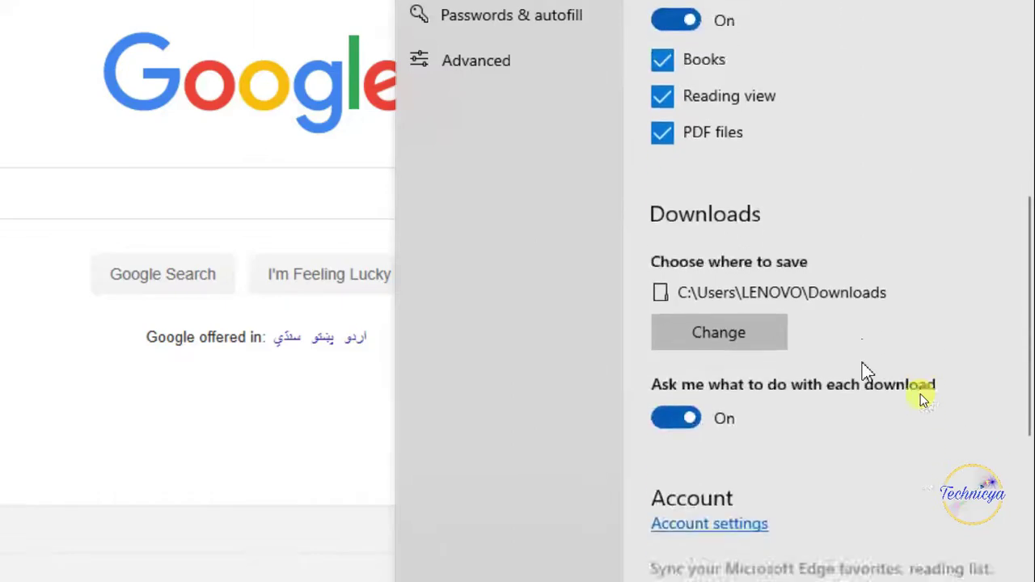
scroll(862, 370, "up", 8)
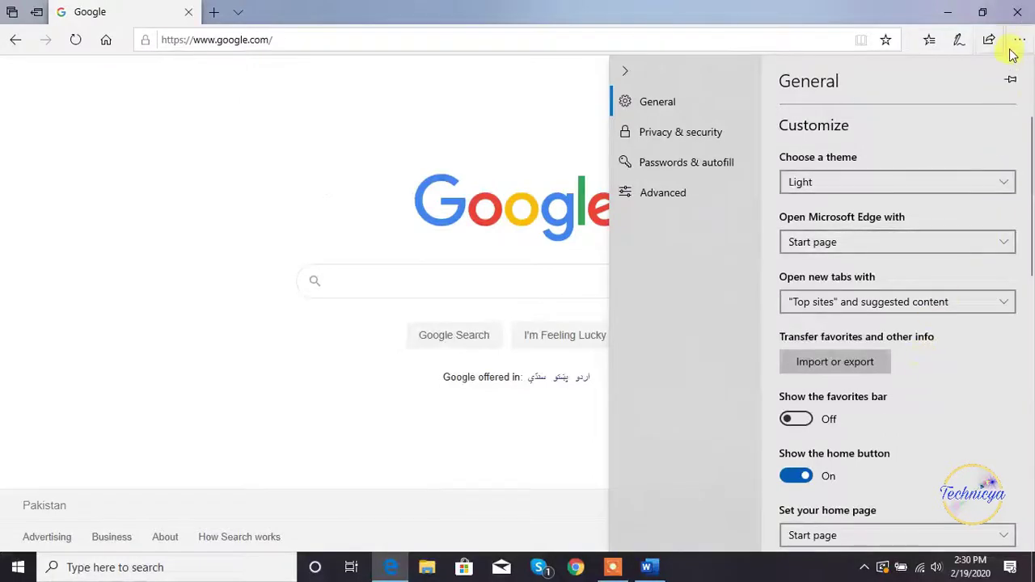
Close the settings panel and go to bbc.com.
left_click(1018, 40)
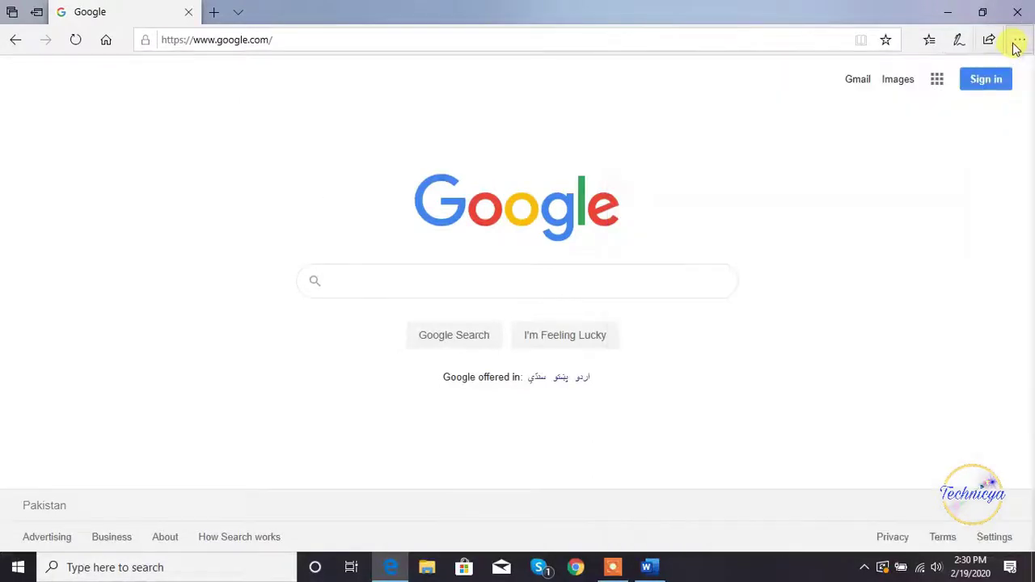
left_click(645, 38)
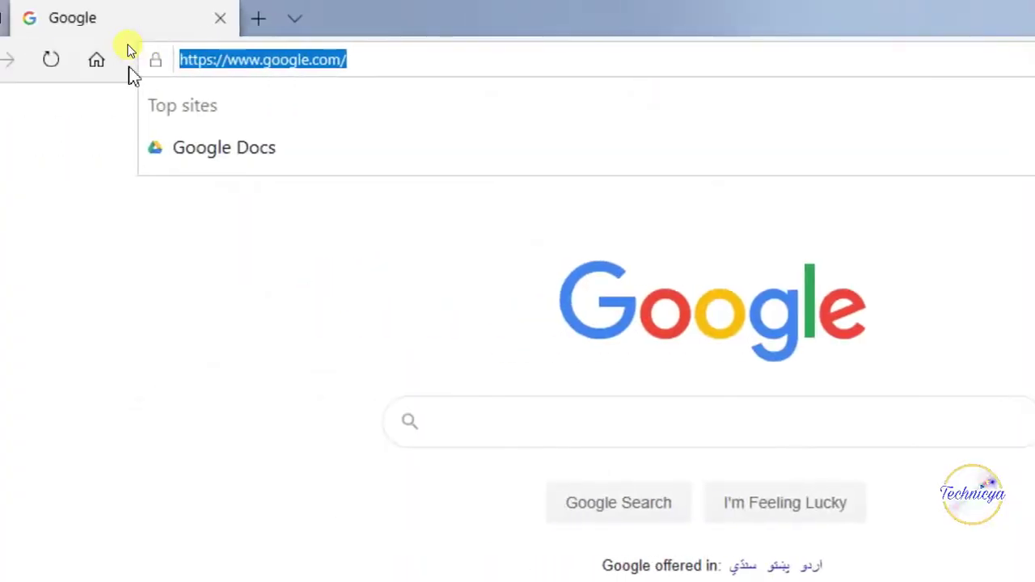
type("bbc")
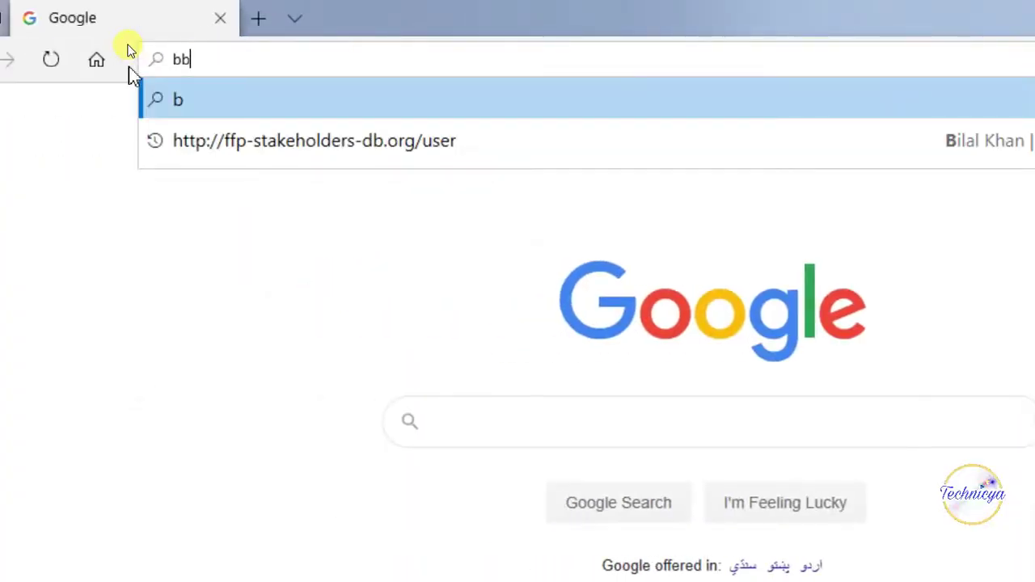
type(".com")
key("Return")
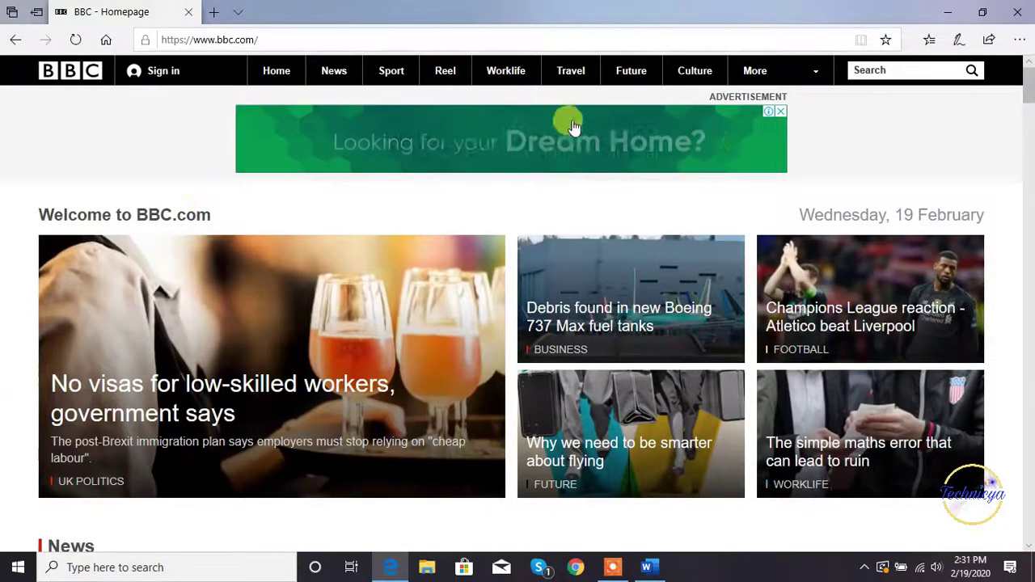
Scroll the BBC homepage and open the 'No visas for low-skilled workers' lead story.
scroll(861, 230, "down", 5)
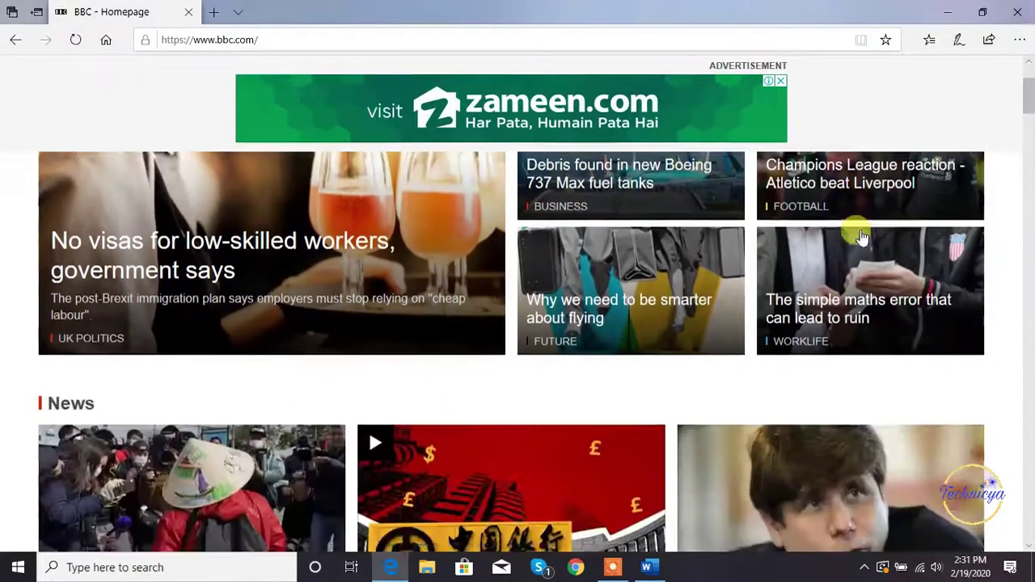
scroll(861, 235, "down", 1)
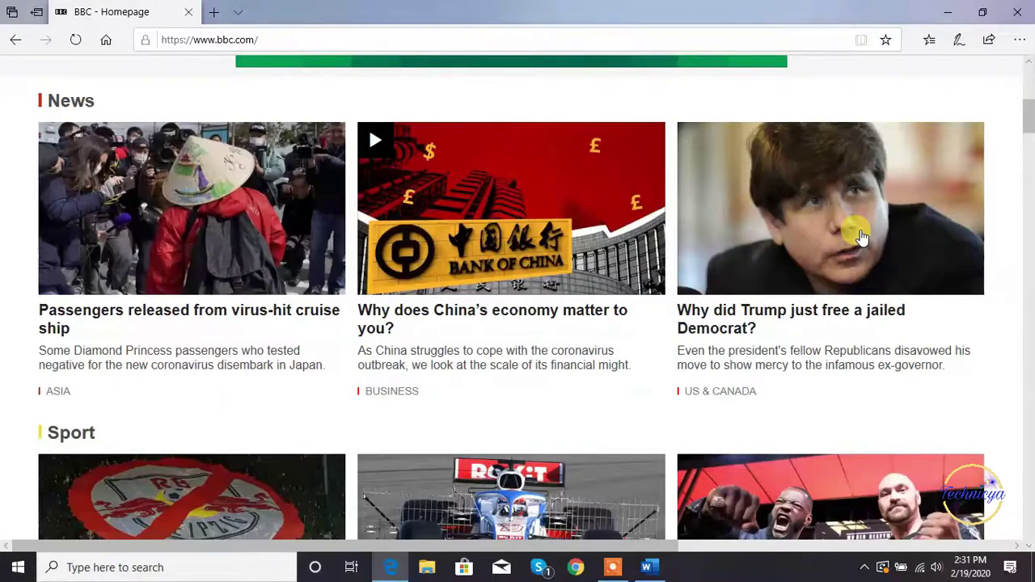
scroll(860, 236, "down", 3)
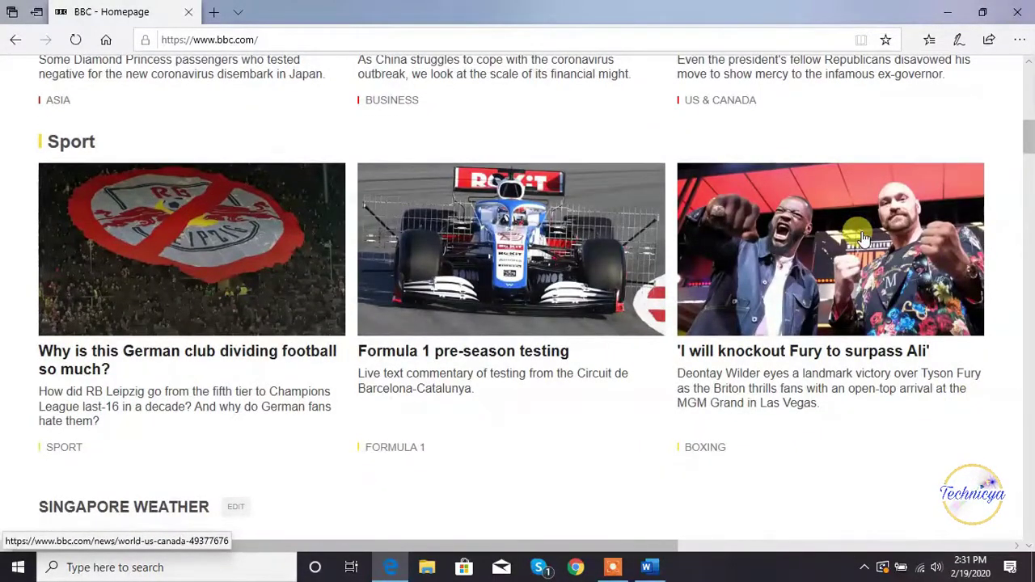
scroll(861, 235, "up", 7)
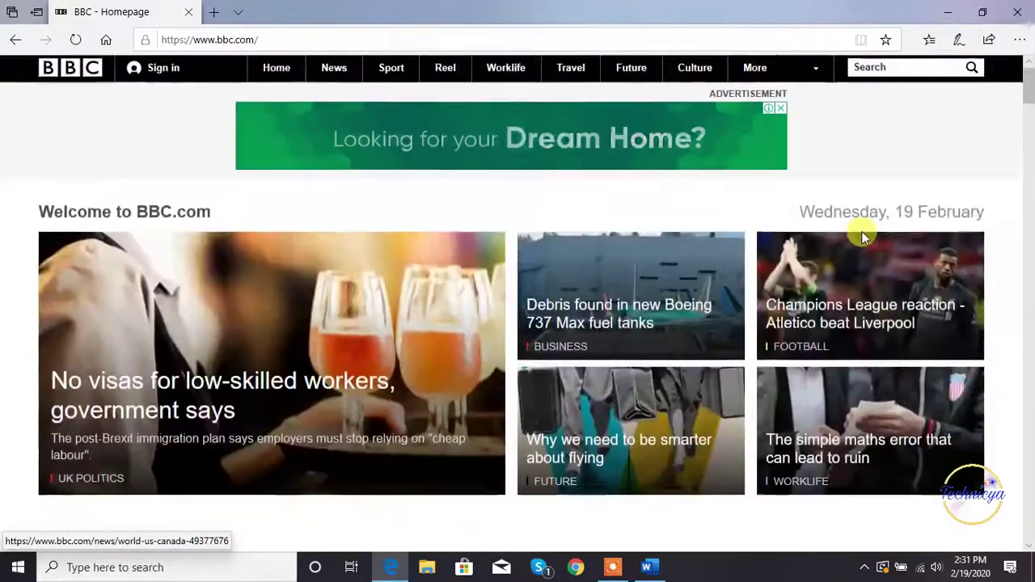
scroll(860, 235, "down", 1)
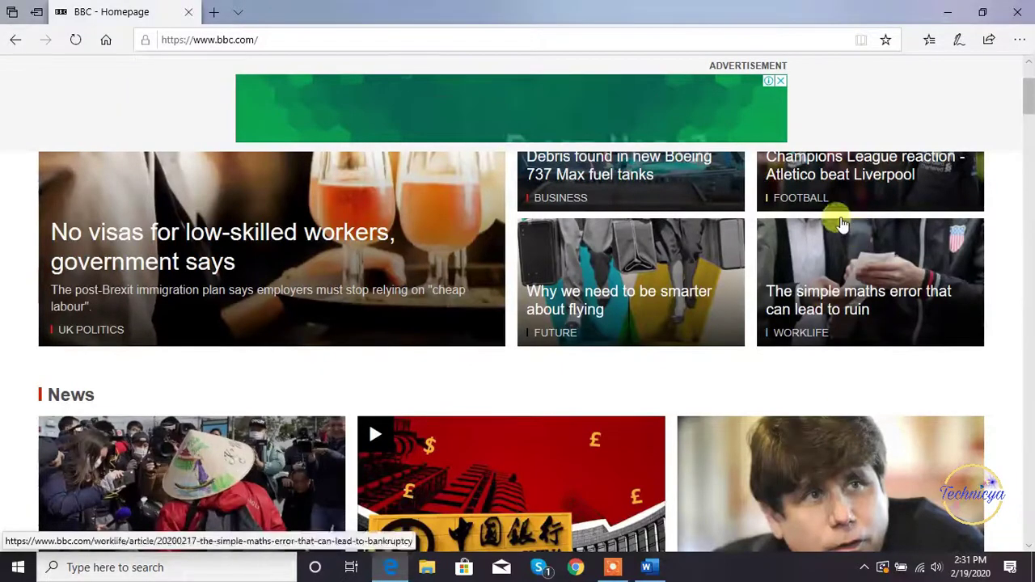
left_click(443, 323)
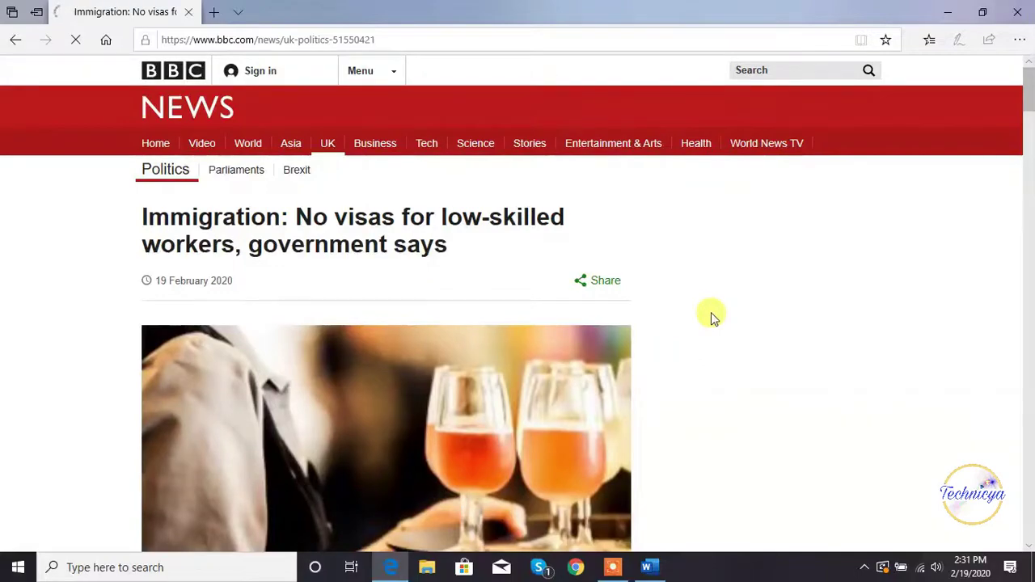
Scroll into the immigration article's body text and back up to its headline.
scroll(711, 315, "down", 5)
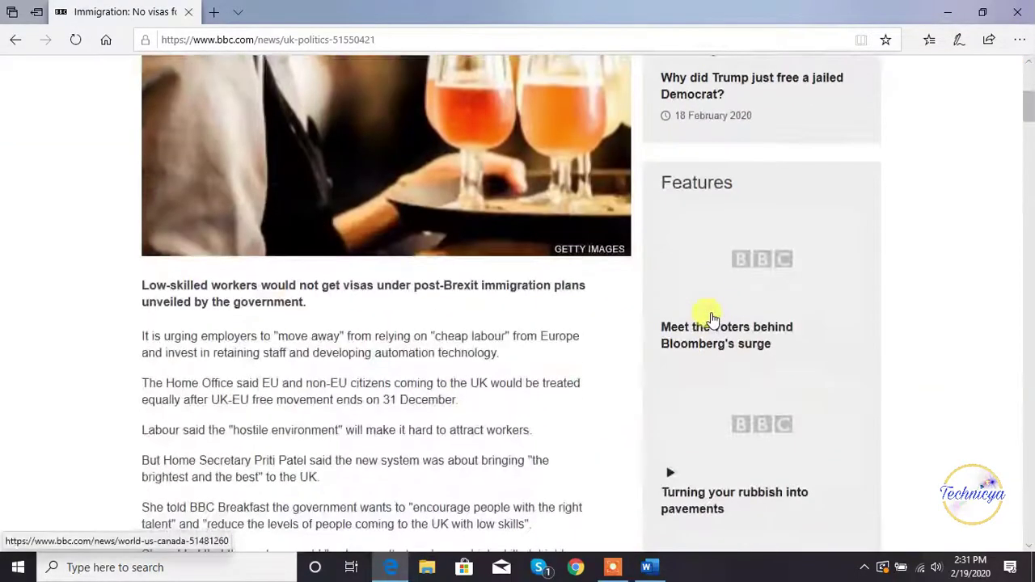
scroll(711, 315, "up", 5)
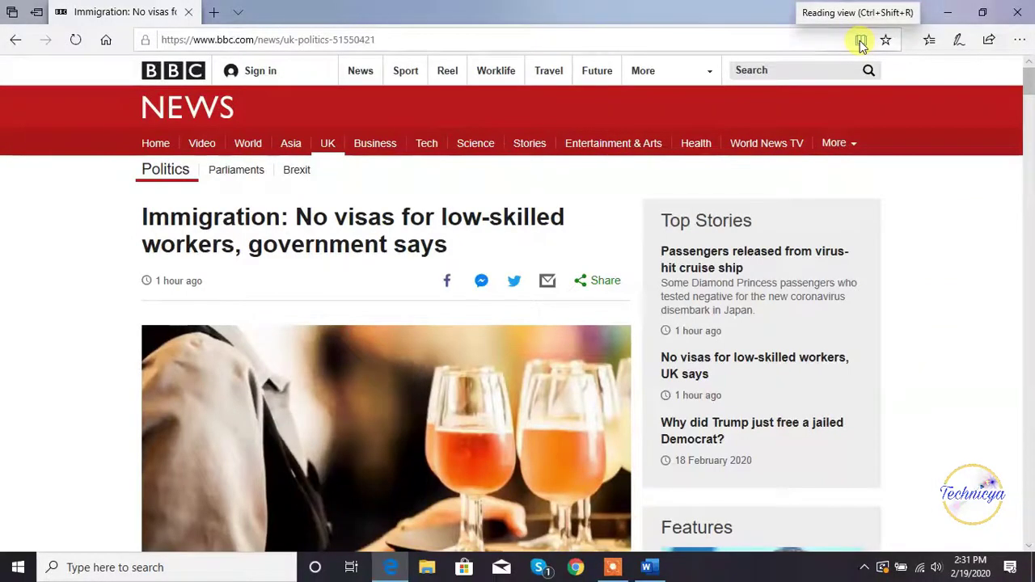
Switch the article to Reading view, page forward twice, then back one page.
left_click(861, 41)
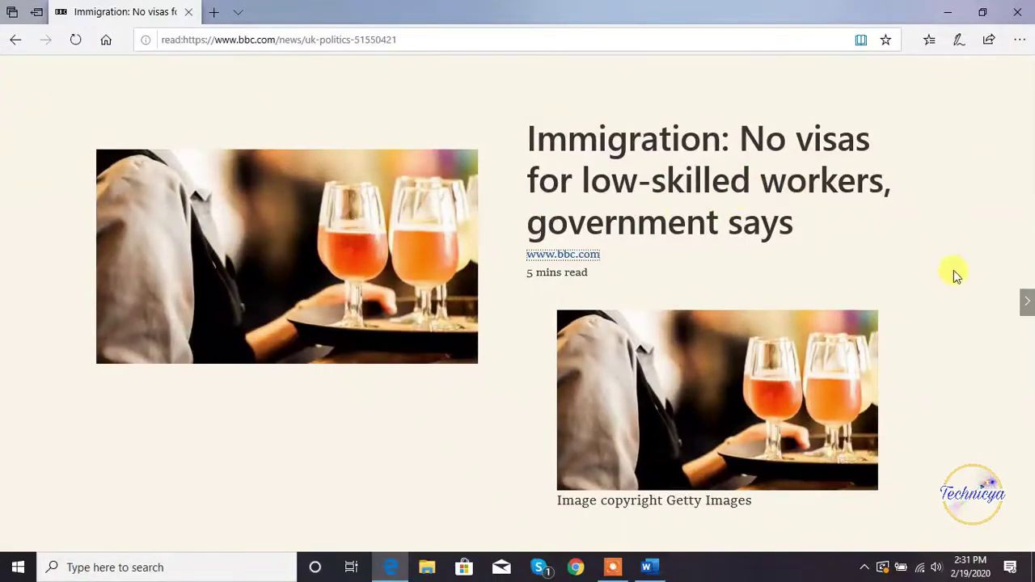
left_click(1028, 302)
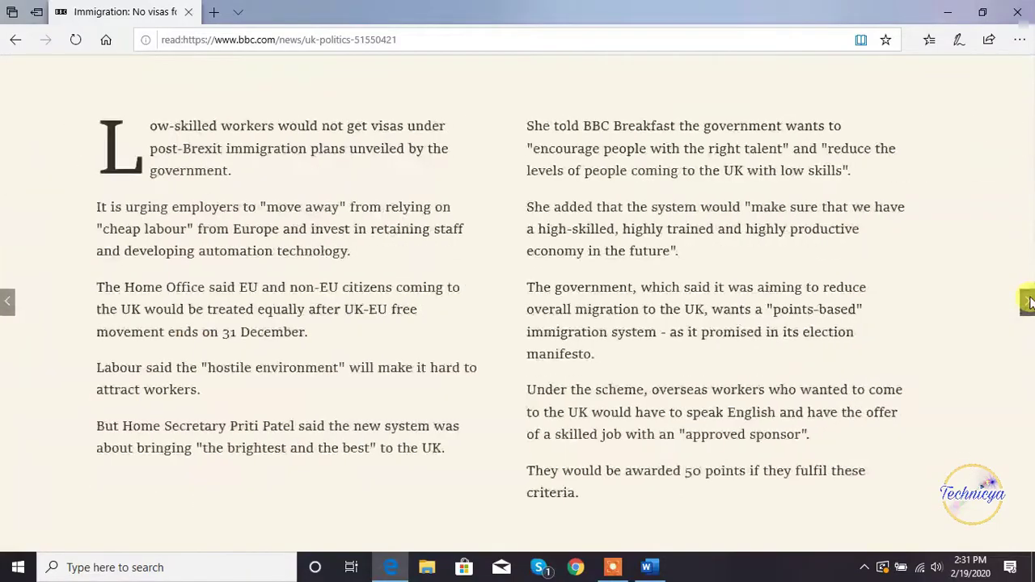
left_click(1028, 302)
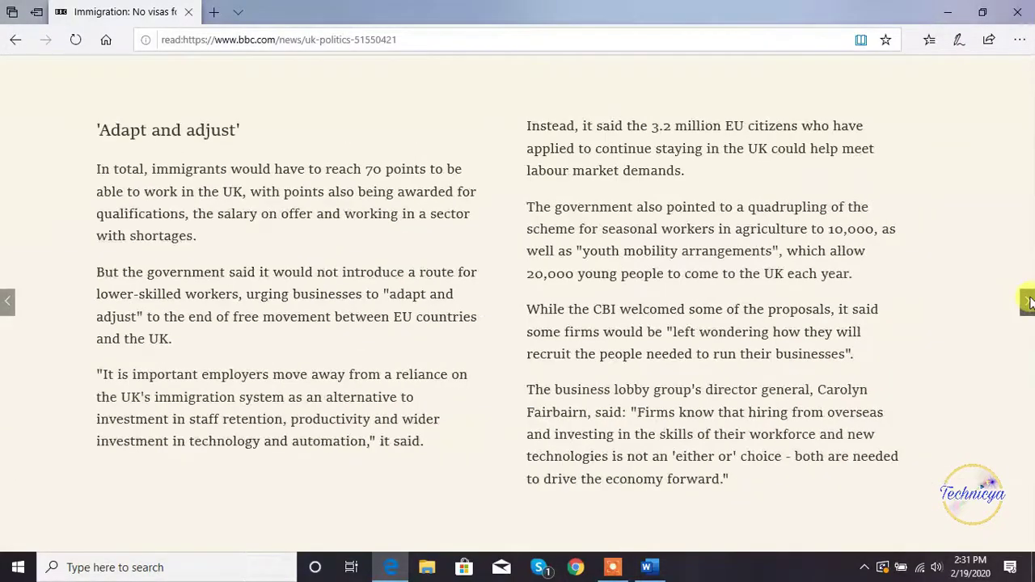
left_click(6, 302)
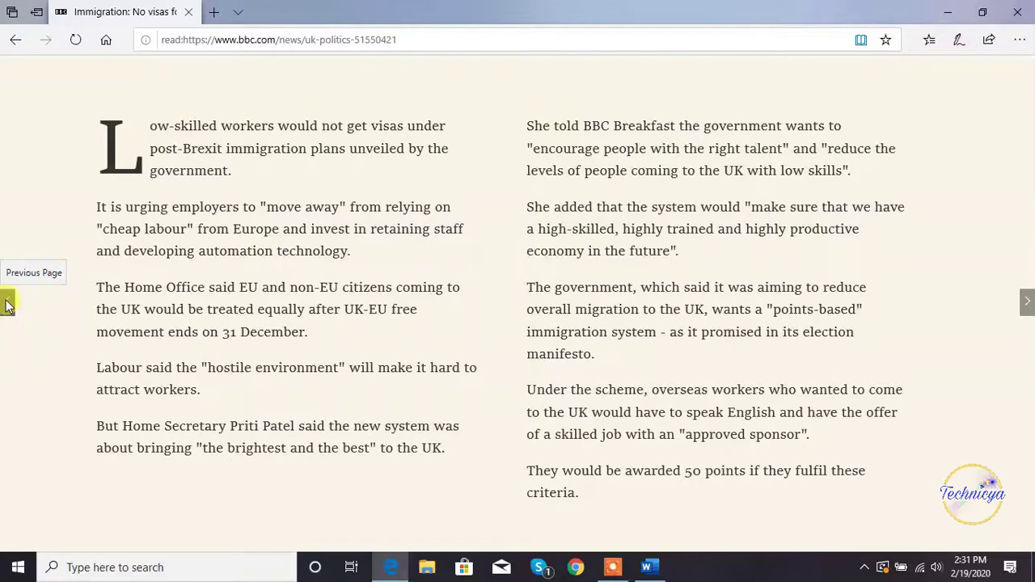
Look up 'immigration' inline, open its full entry, play its pronunciation, then close the panel.
double_click(561, 336)
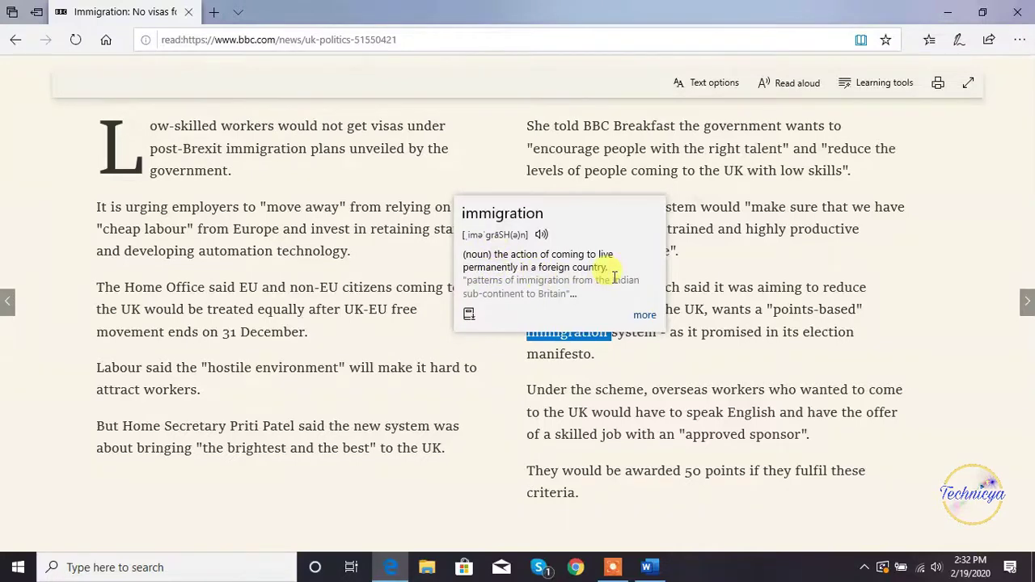
left_click(643, 315)
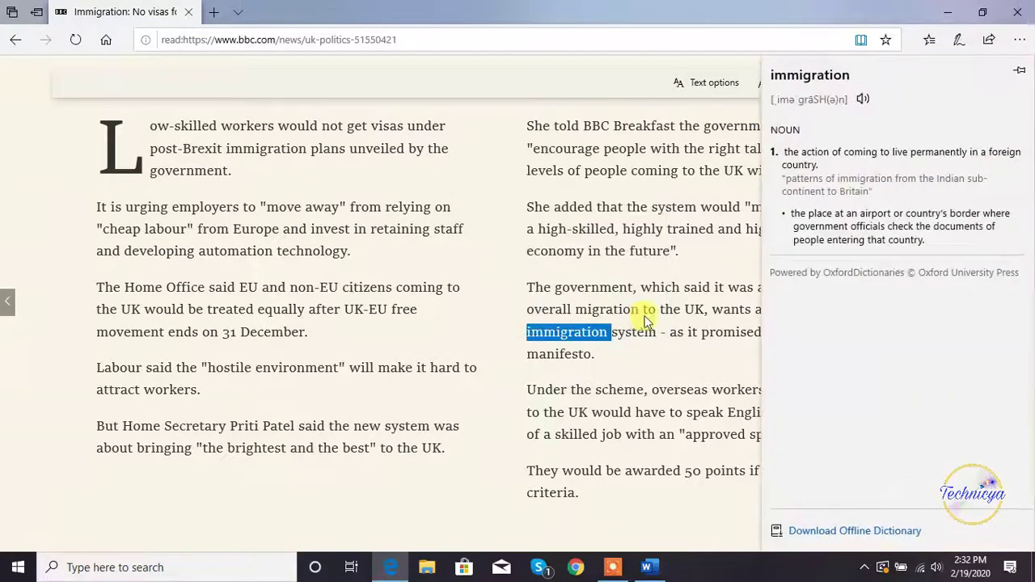
left_click(860, 94)
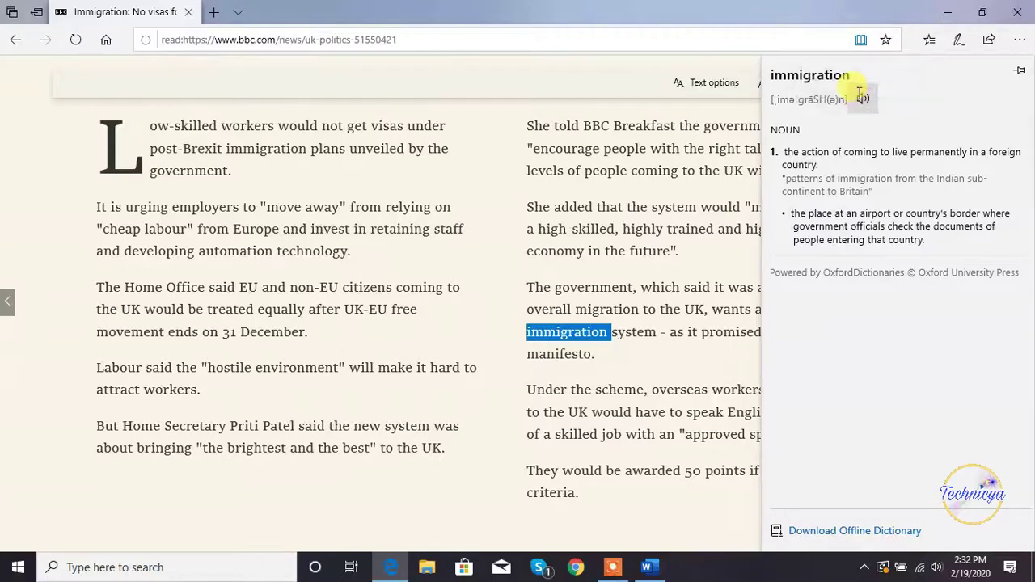
left_click(637, 225)
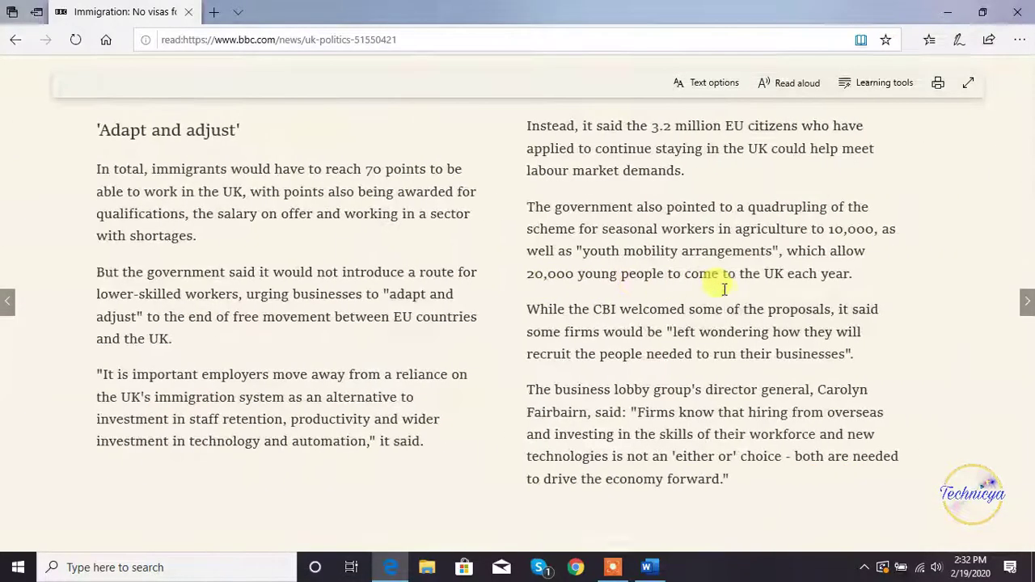